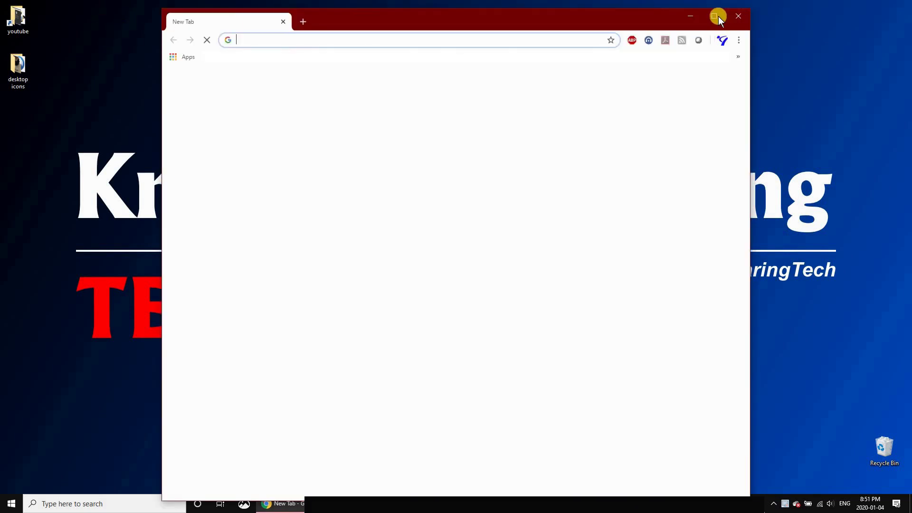
Step: Maximize Chrome and load the opendns.com website
double_click(633, 18)
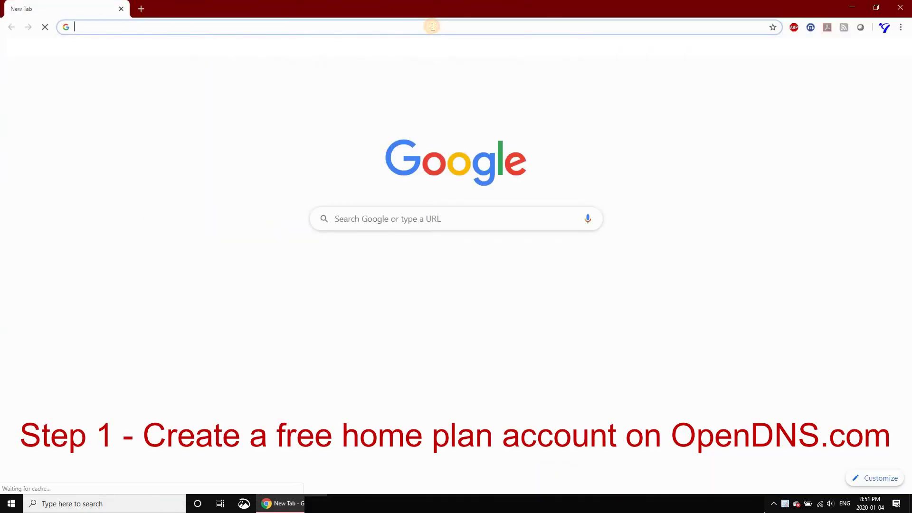
type("opend")
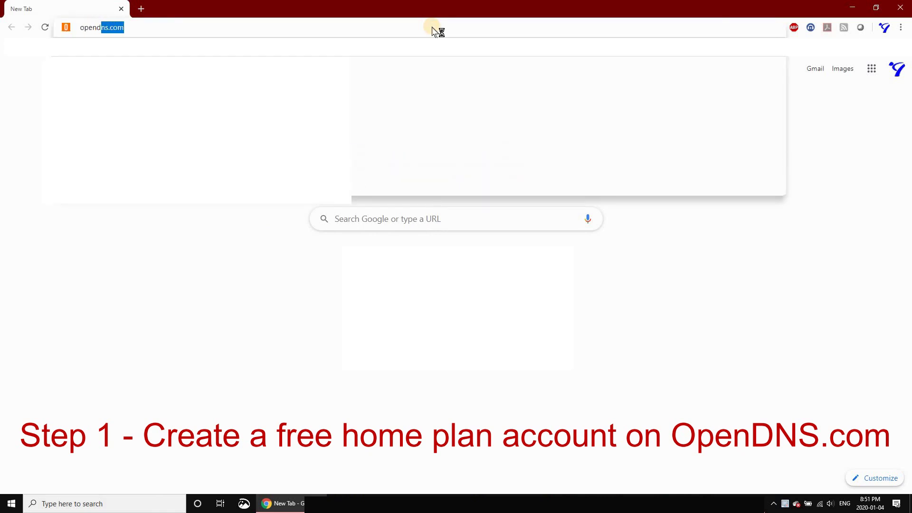
type("ns")
key("Return")
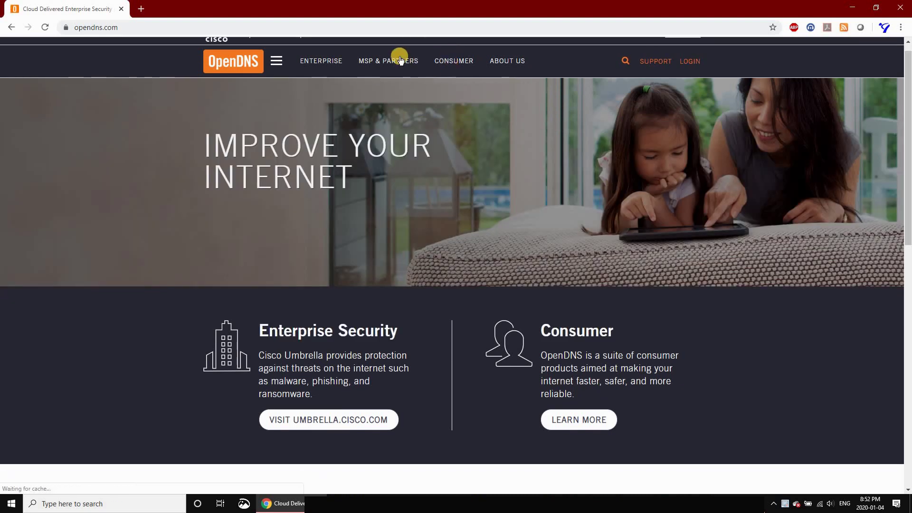
Step: Go to the Consumer page and start the free OpenDNS Home sign-up
left_click(450, 63)
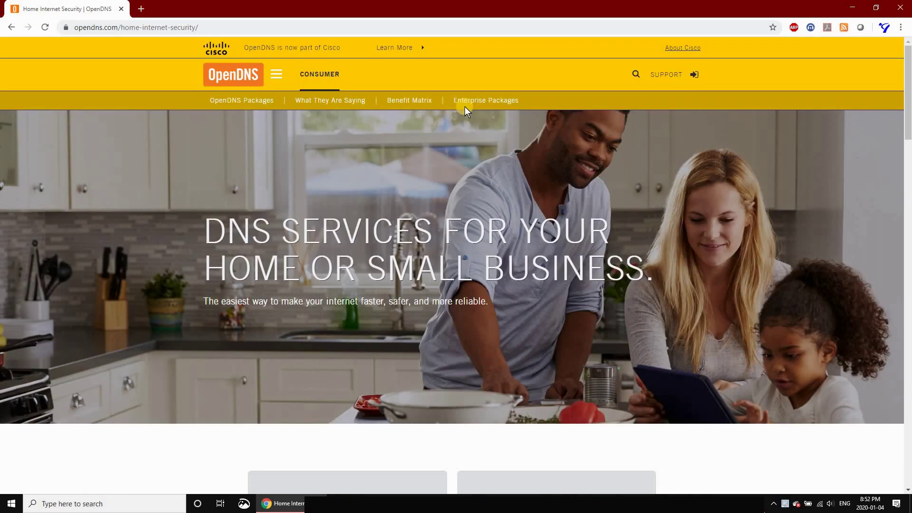
scroll(337, 199, "down", 5)
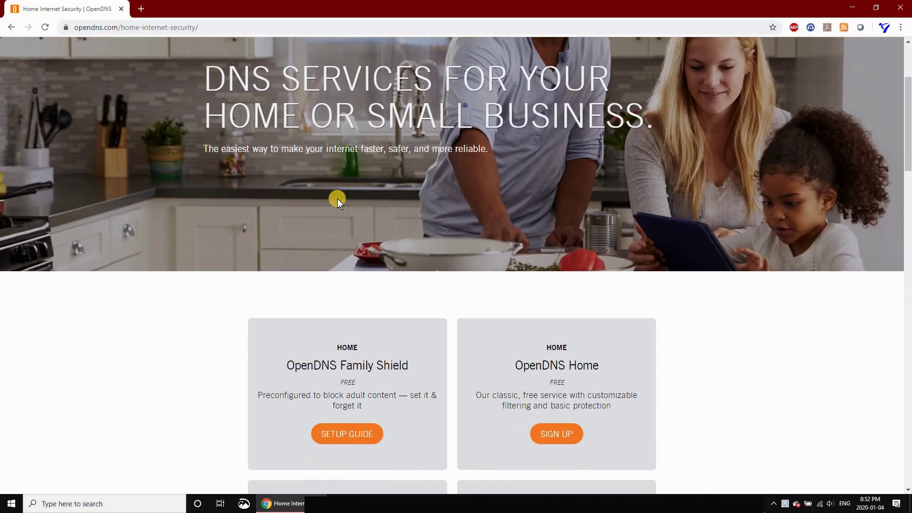
scroll(337, 201, "down", 2)
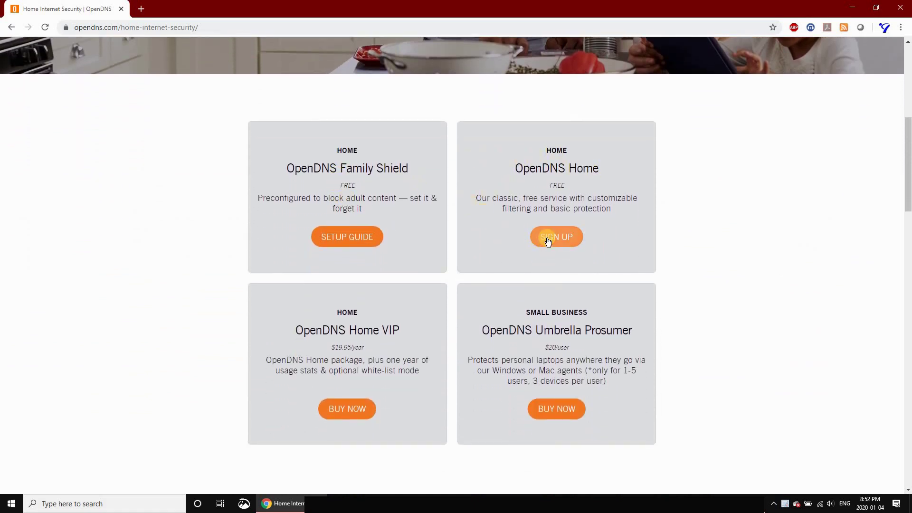
scroll(551, 237, "down", 2)
left_click(558, 168)
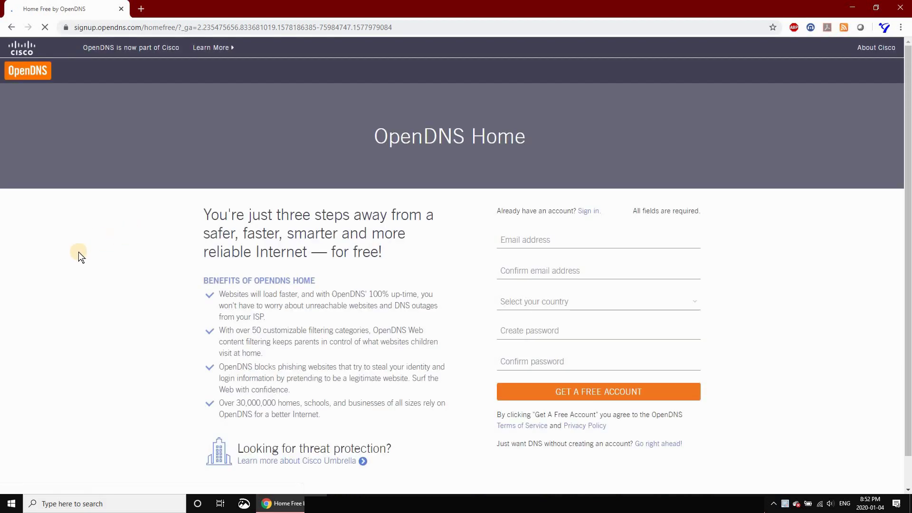
Step: Fill both e-mail fields from saved details and choose Canada as the country
scroll(80, 268, "down", 1)
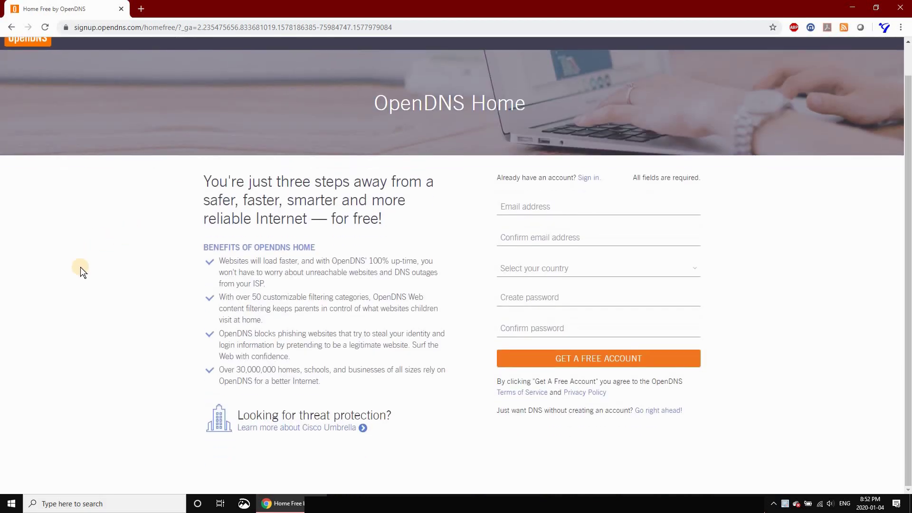
scroll(82, 268, "up", 1)
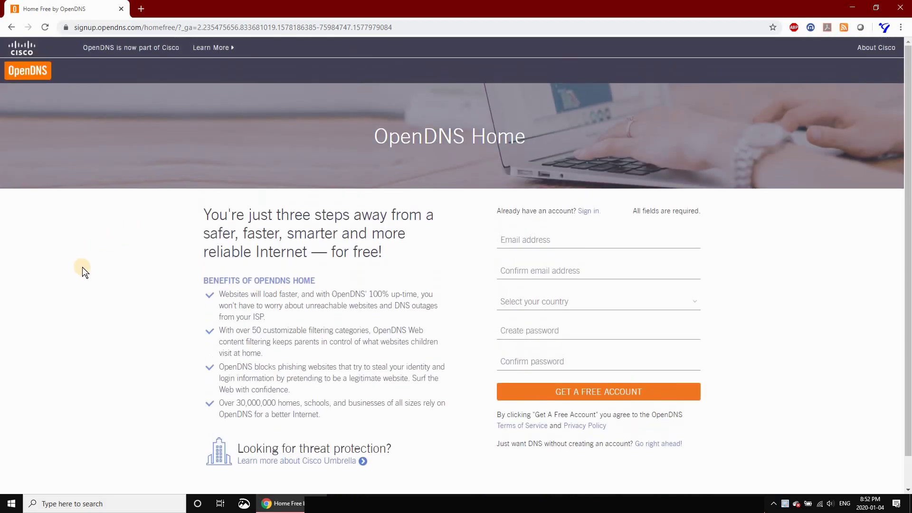
left_click(517, 241)
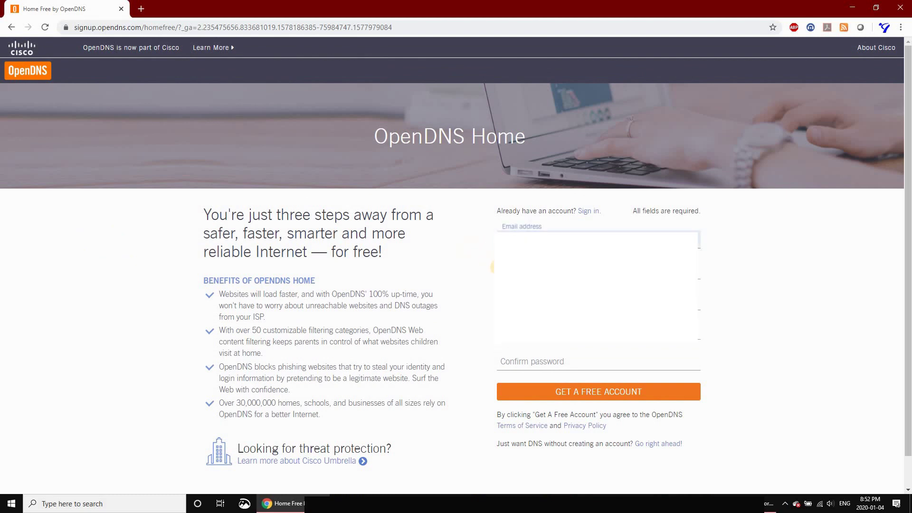
scroll(593, 285, "down", 3)
left_click(651, 301)
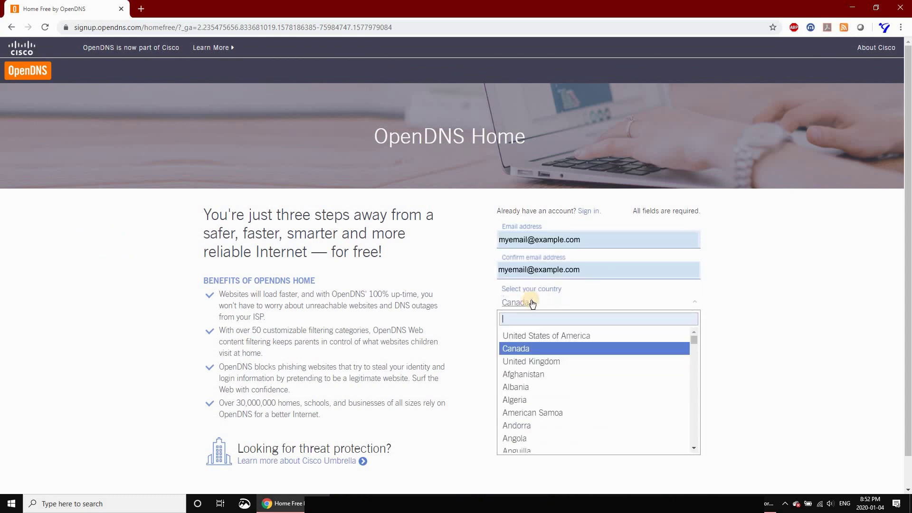
left_click(777, 297)
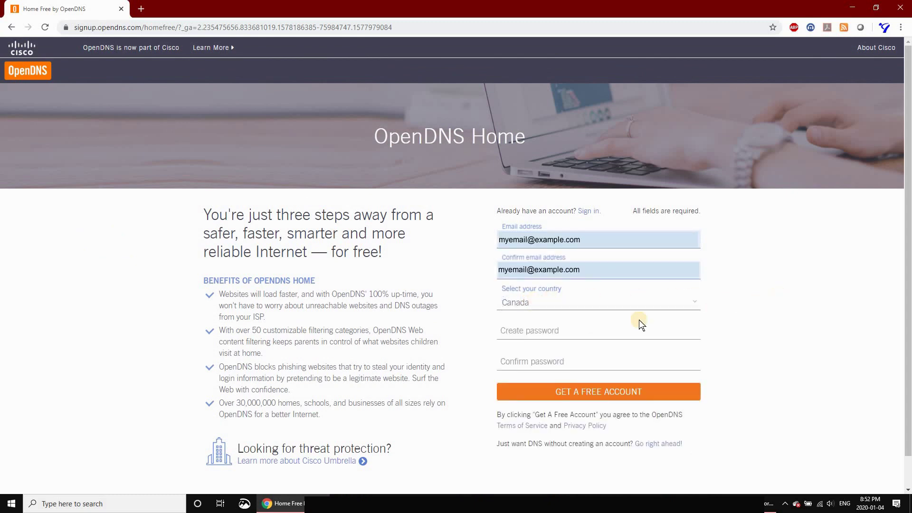
Step: Enter and confirm the account password, then submit the sign-up form
left_click(561, 327)
type("•••")
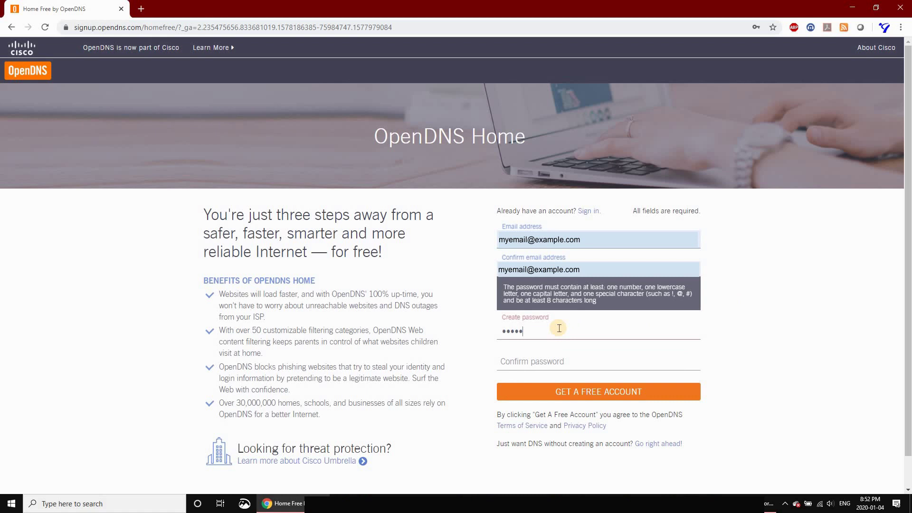
type("•••••••••")
left_click(534, 361)
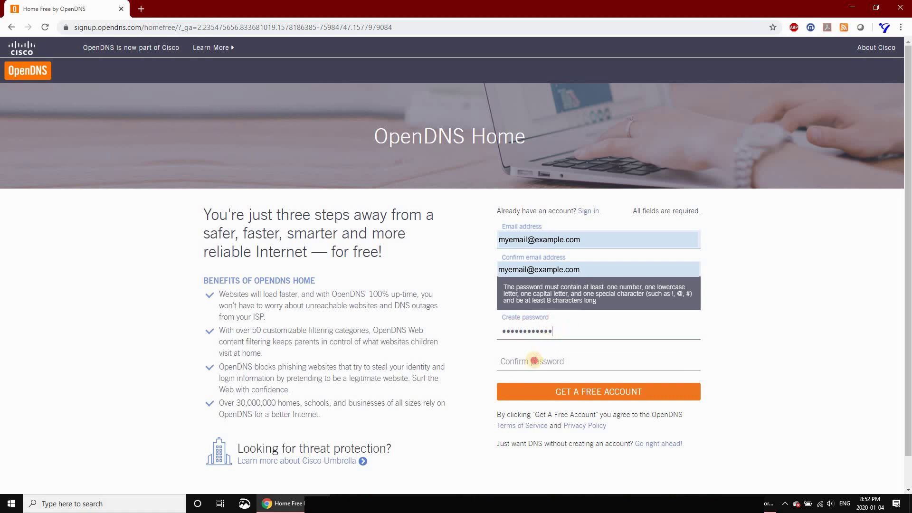
type("•••")
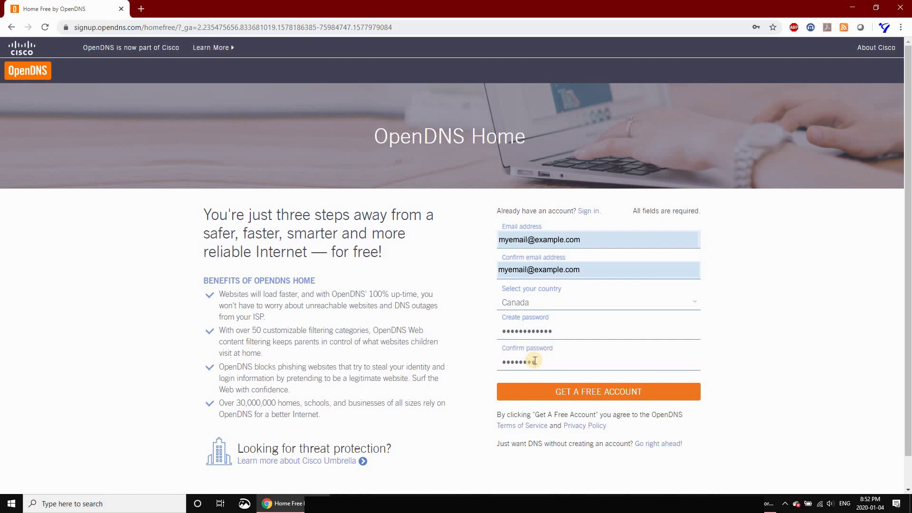
type("•••••••••")
left_click(592, 392)
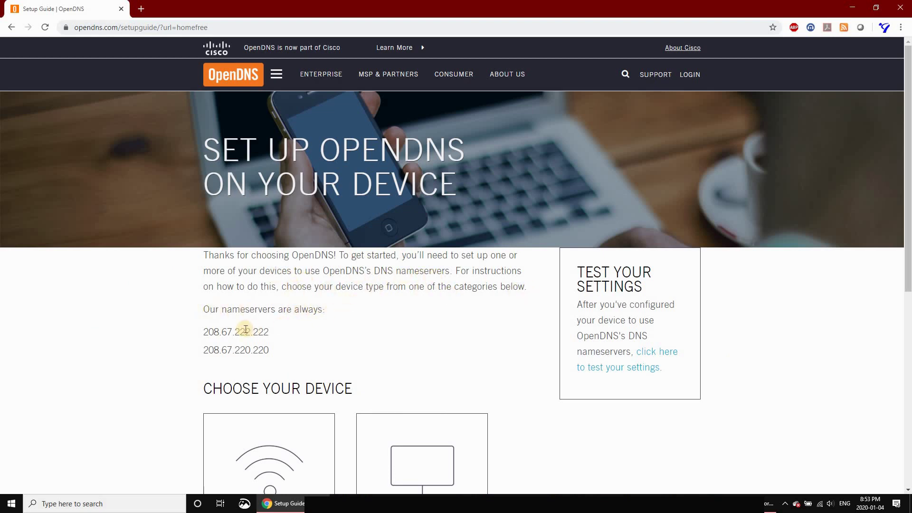
Step: Copy the first nameserver 208.67.222.222 from the Setup Guide page
left_click_drag(202, 331, 269, 331)
right_click(260, 334)
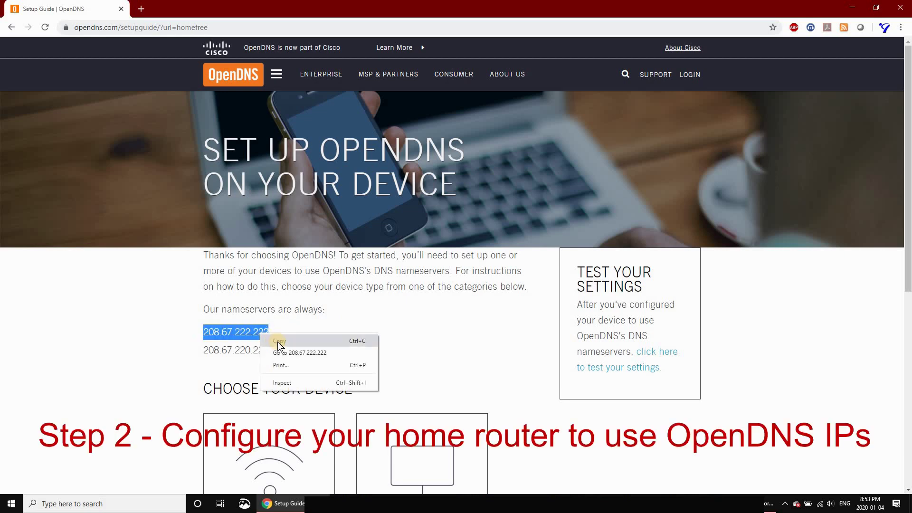
left_click(279, 341)
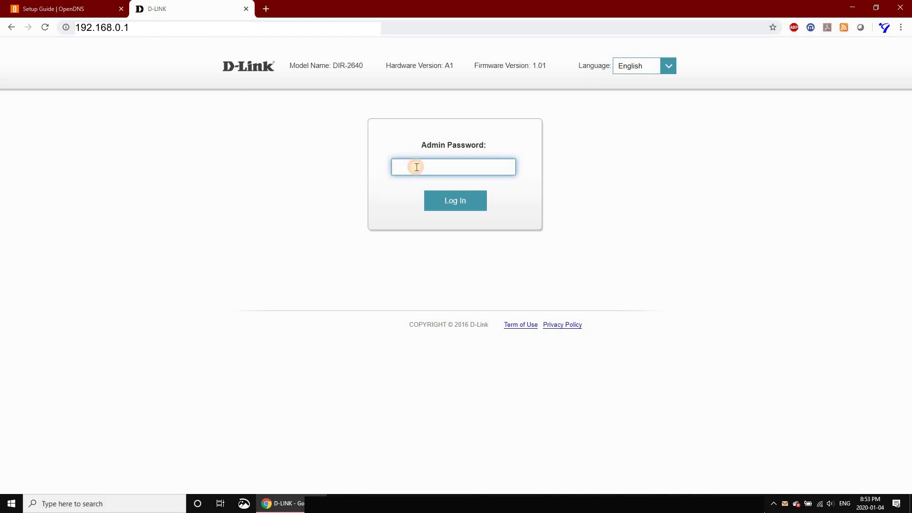
Step: Log in to the D-Link router at 192.168.0.1 with the admin password
type("a")
key("Return")
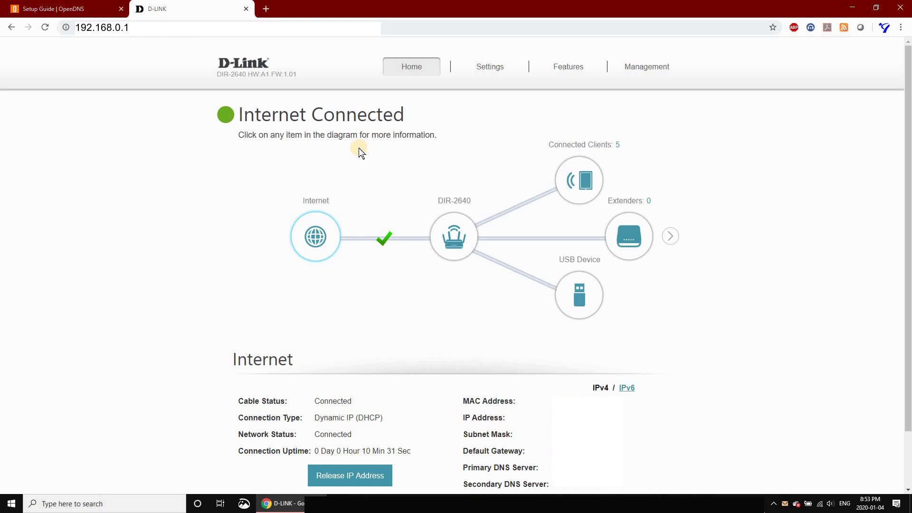
mouse_move(489, 67)
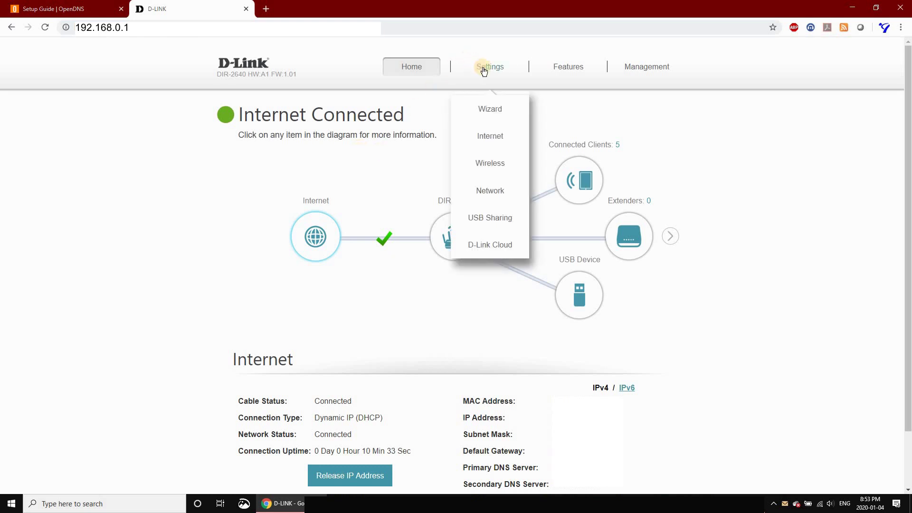
Step: Paste 208.67.222.222 into the router's Primary DNS field under Internet Advanced Settings
left_click(490, 136)
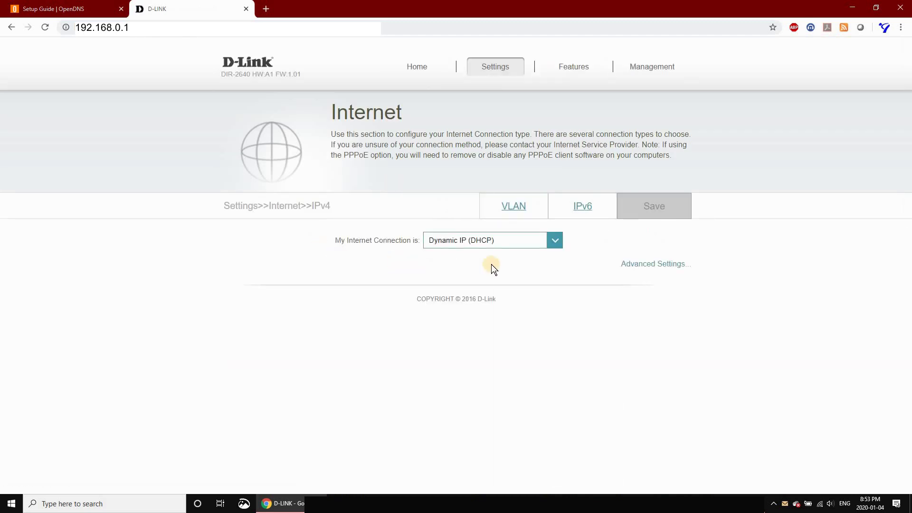
left_click(627, 269)
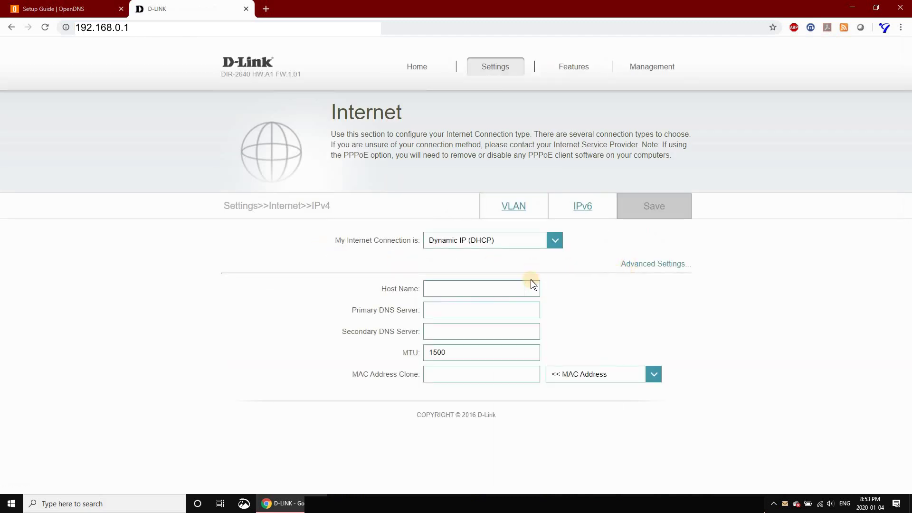
left_click(442, 311)
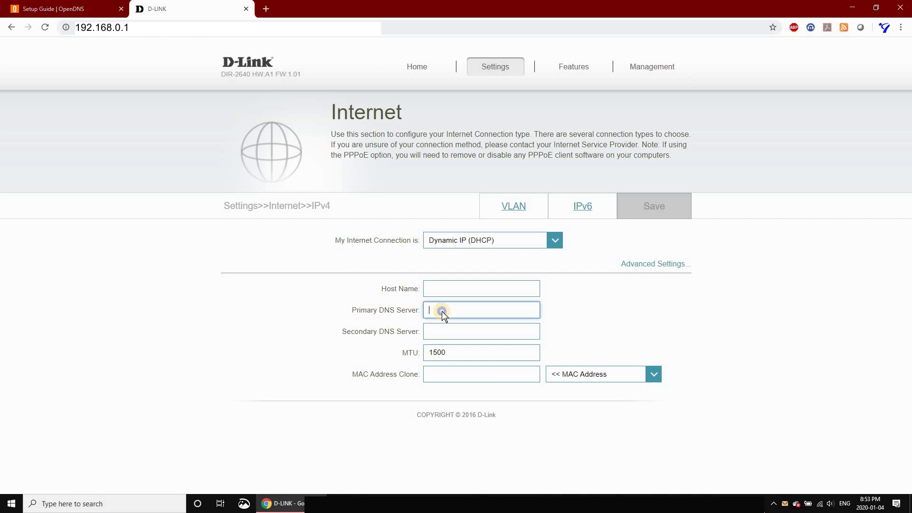
right_click(442, 312)
left_click(475, 390)
Step: Copy the second nameserver 208.67.220.220 from the OpenDNS setup guide
left_click(463, 331)
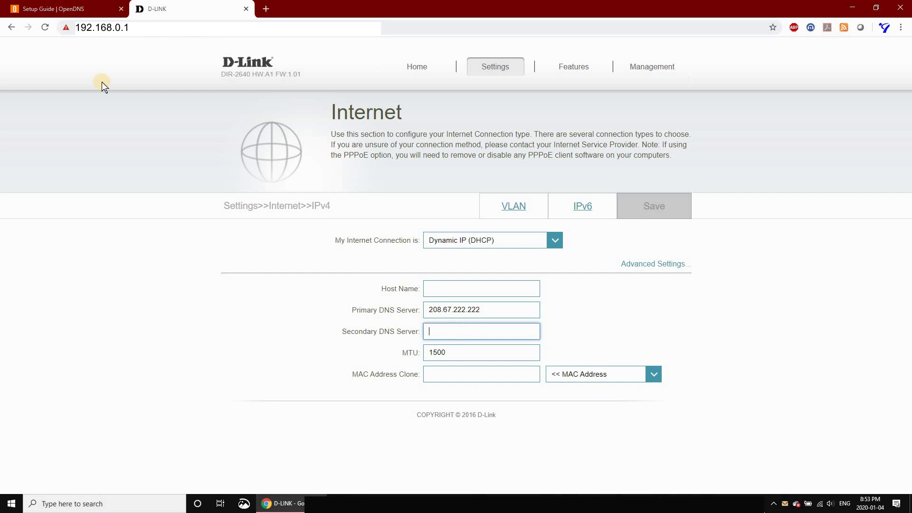
left_click(46, 5)
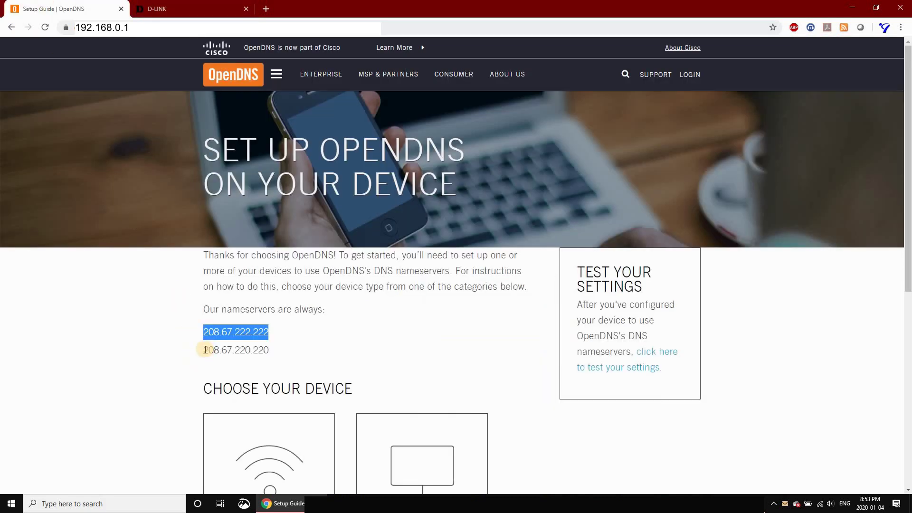
left_click_drag(204, 349, 267, 349)
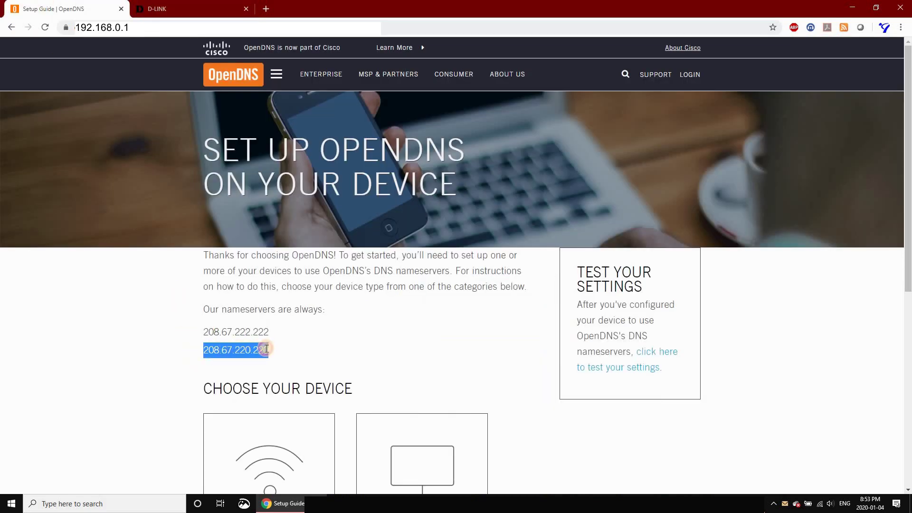
right_click(267, 349)
left_click(281, 355)
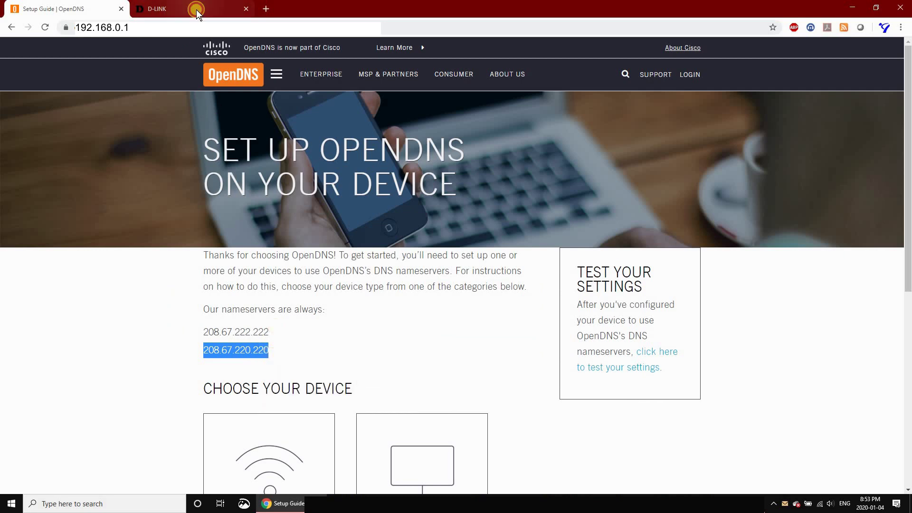
Step: Paste 208.67.220.220 as the Secondary DNS and save the router settings
left_click(197, 11)
right_click(441, 335)
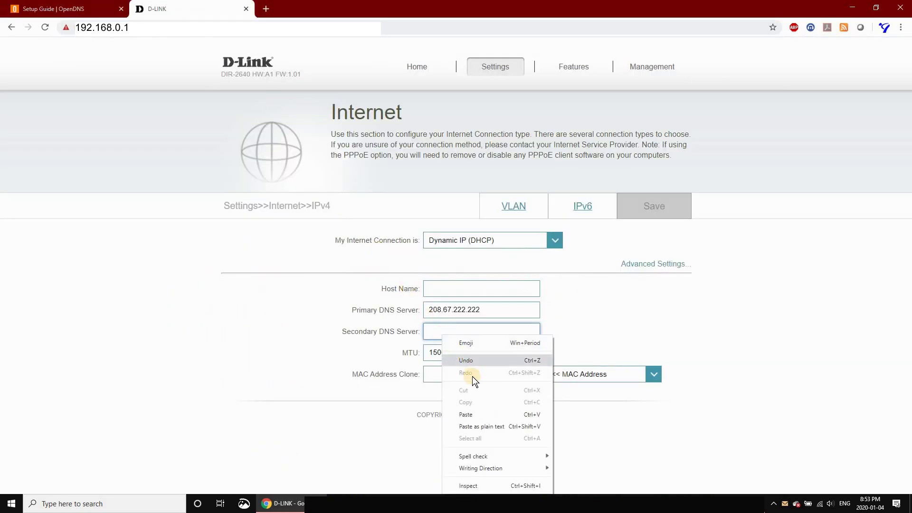
left_click(466, 414)
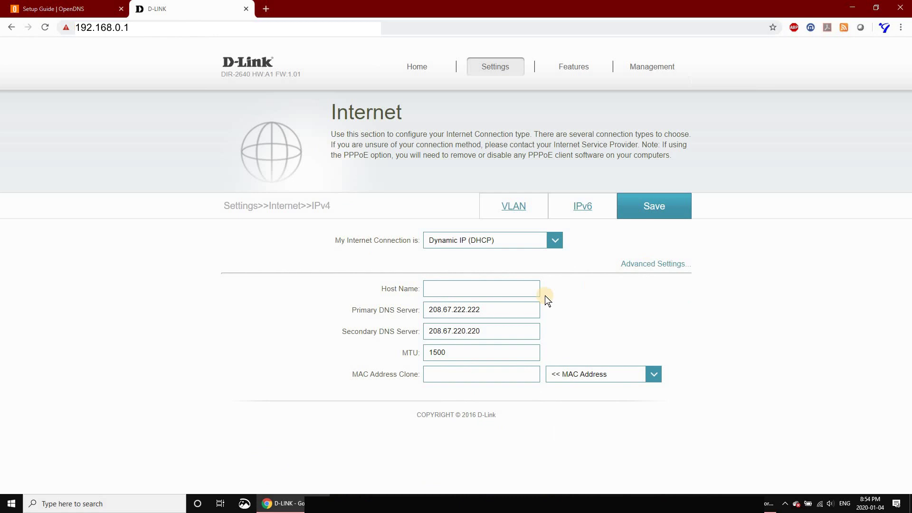
left_click(656, 210)
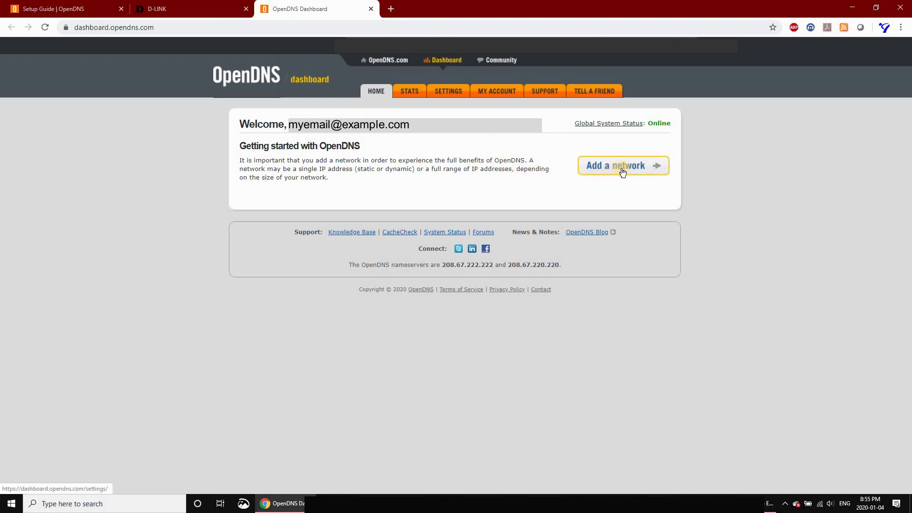
Step: Start adding a network and keep its range at 32 (1 IP Address)
left_click(619, 168)
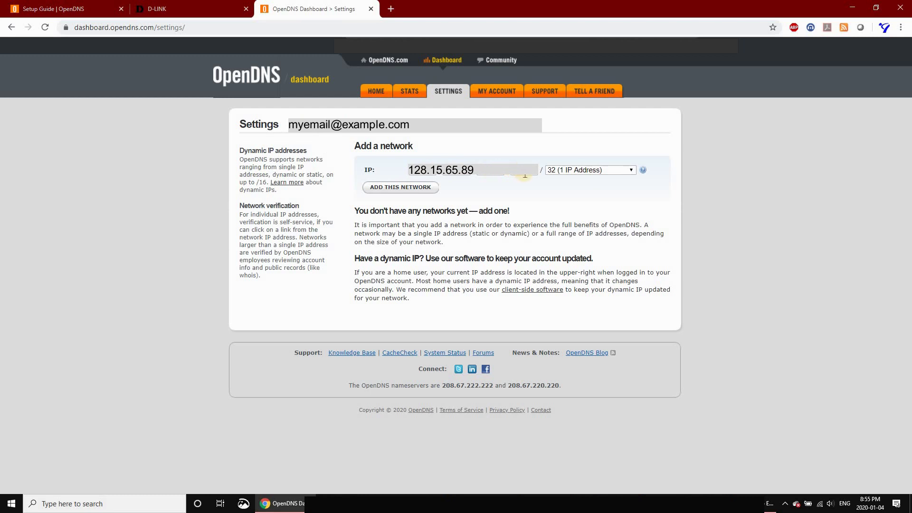
left_click(632, 170)
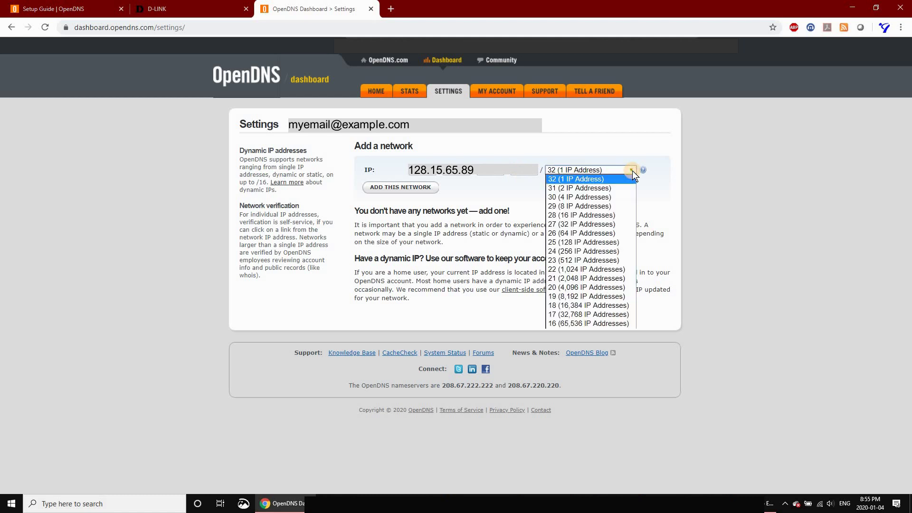
left_click(631, 170)
left_click(632, 170)
left_click(631, 170)
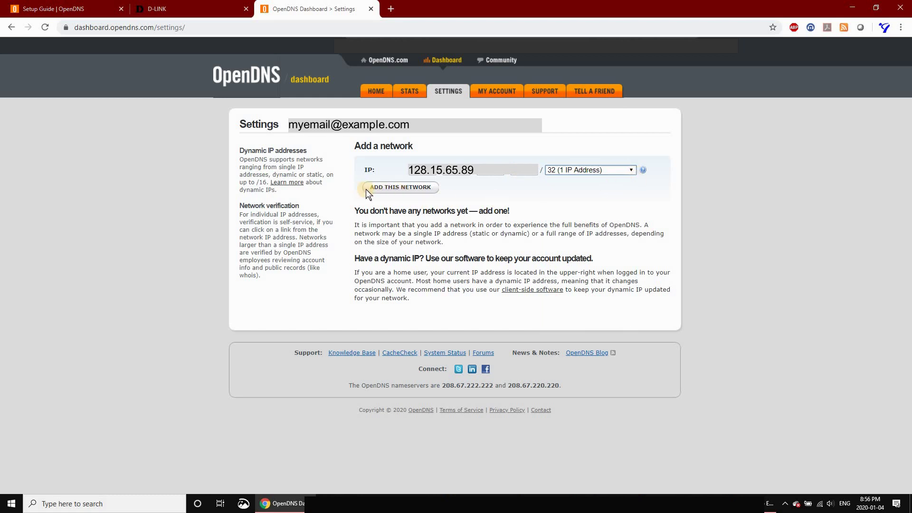
Step: Add the current IP as 'My Home Network' and download the OpenDNS Updater for Windows
left_click(401, 188)
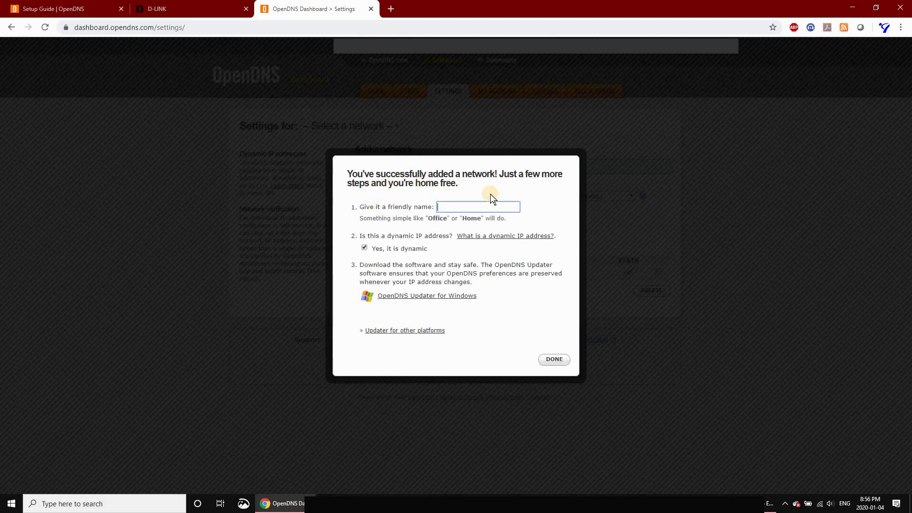
type("My Home Network")
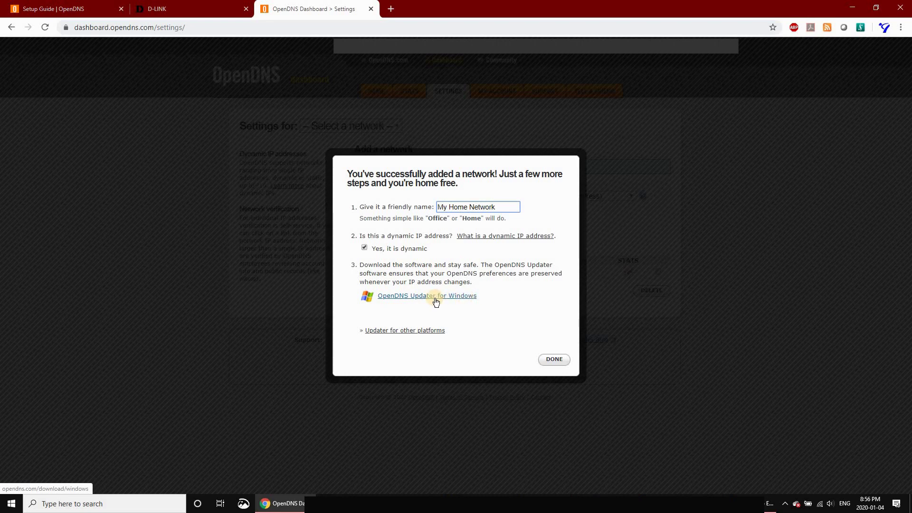
left_click(418, 299)
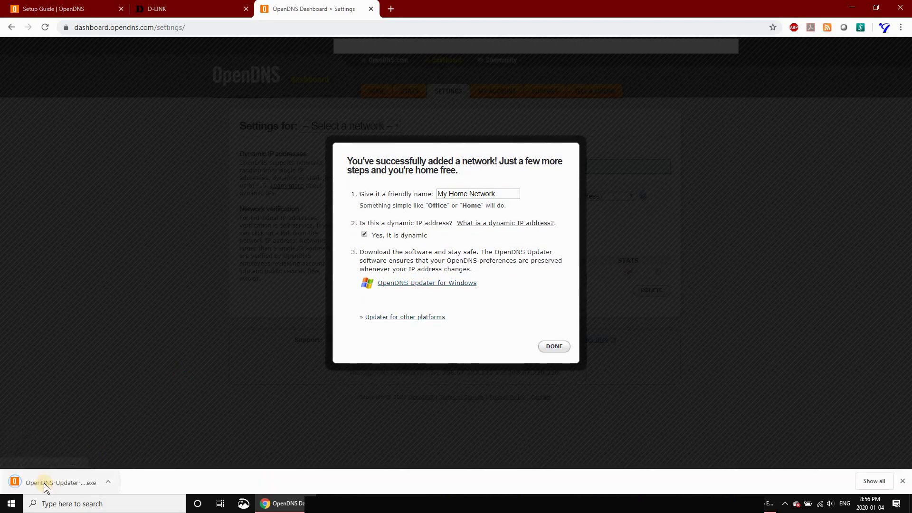
Step: Finish network setup and open My Home Network's Web Content Filtering page
left_click(553, 345)
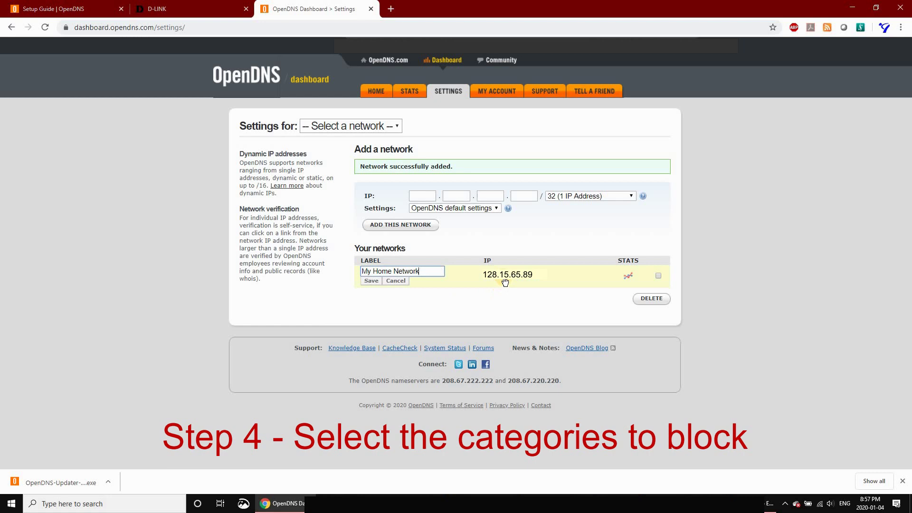
left_click(504, 282)
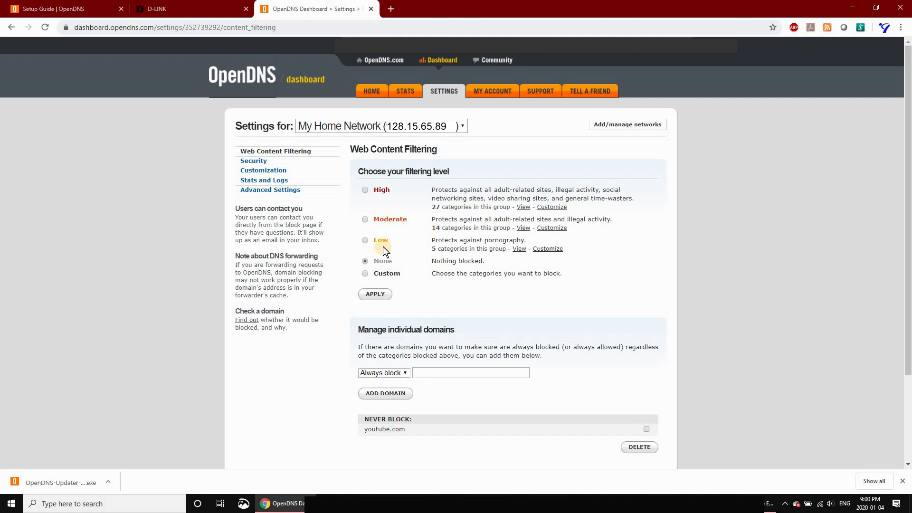
Step: Browse the full Custom list of blockable categories
left_click(365, 273)
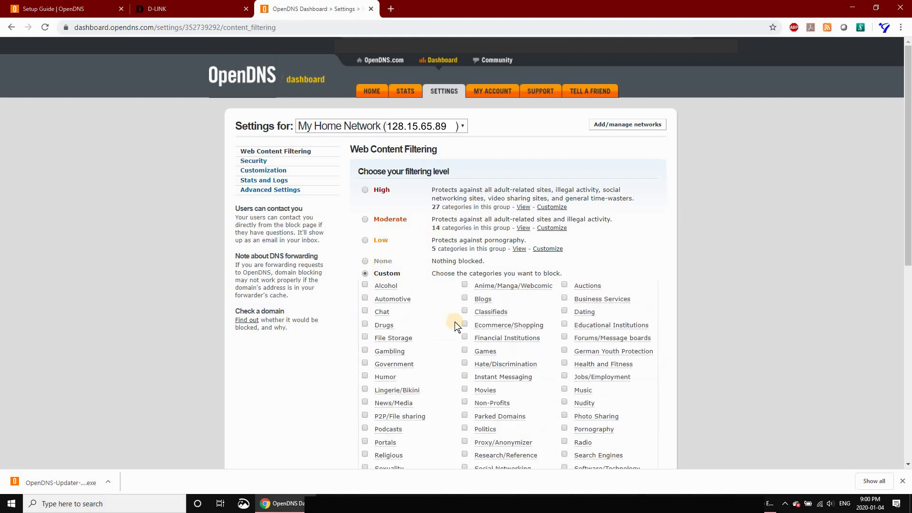
scroll(446, 309, "down", 1)
scroll(446, 310, "down", 3)
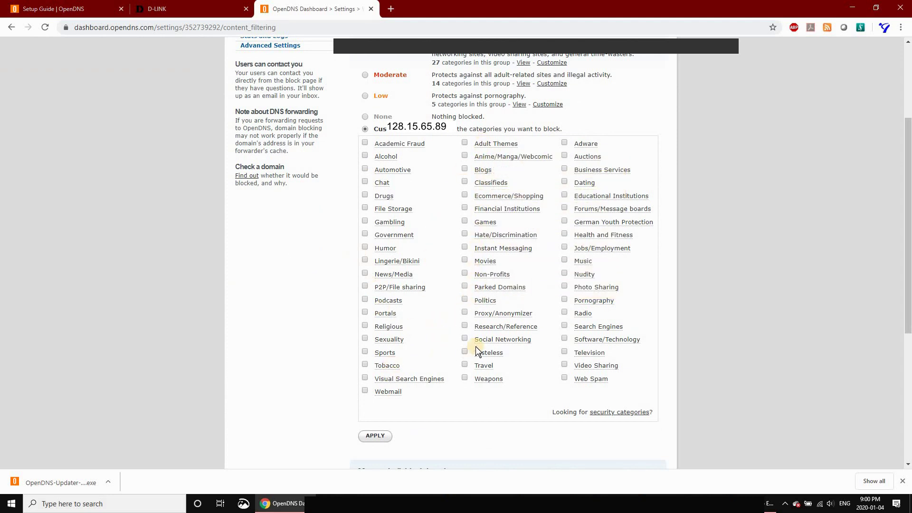
mouse_move(520, 311)
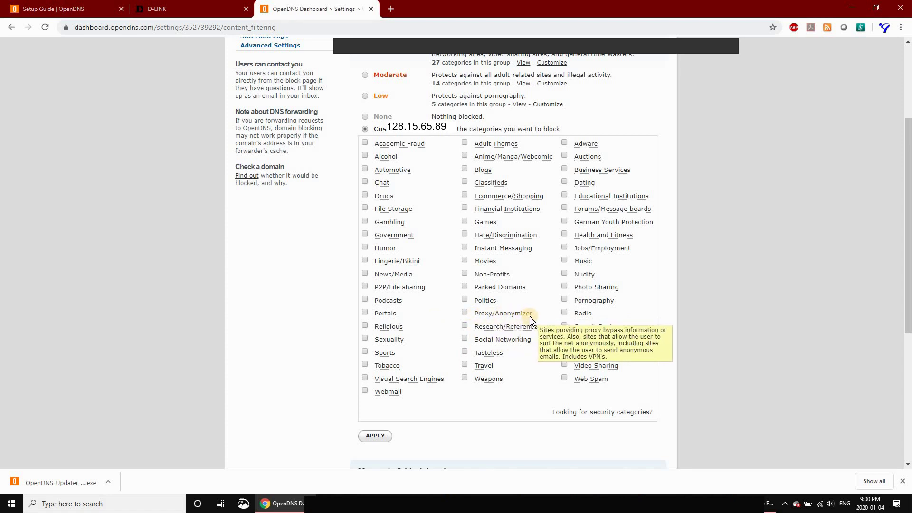
scroll(529, 317, "up", 2)
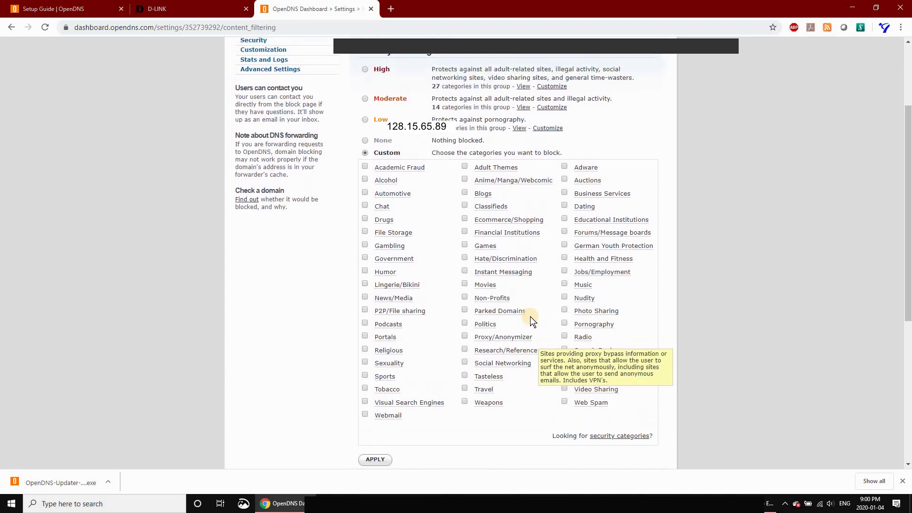
Step: Apply Moderate filtering, then view its checked categories under Custom
left_click(365, 140)
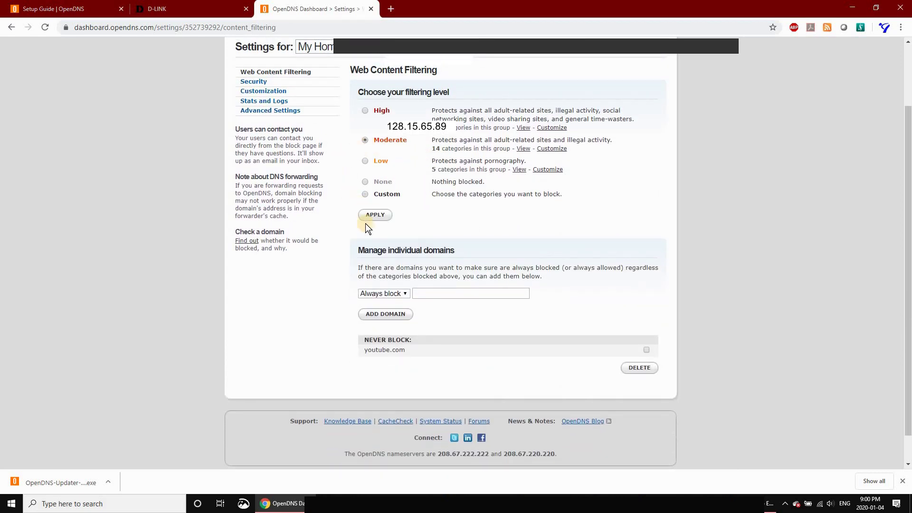
left_click(385, 196)
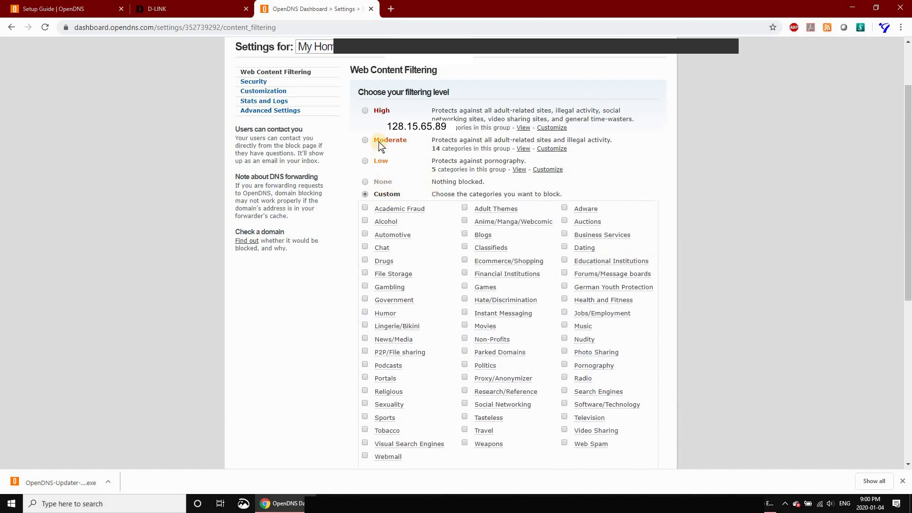
left_click(375, 215)
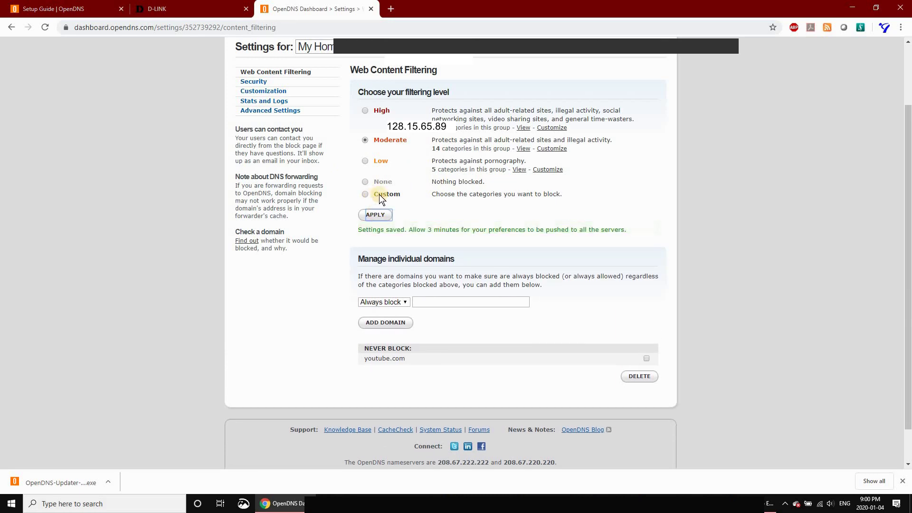
left_click(379, 194)
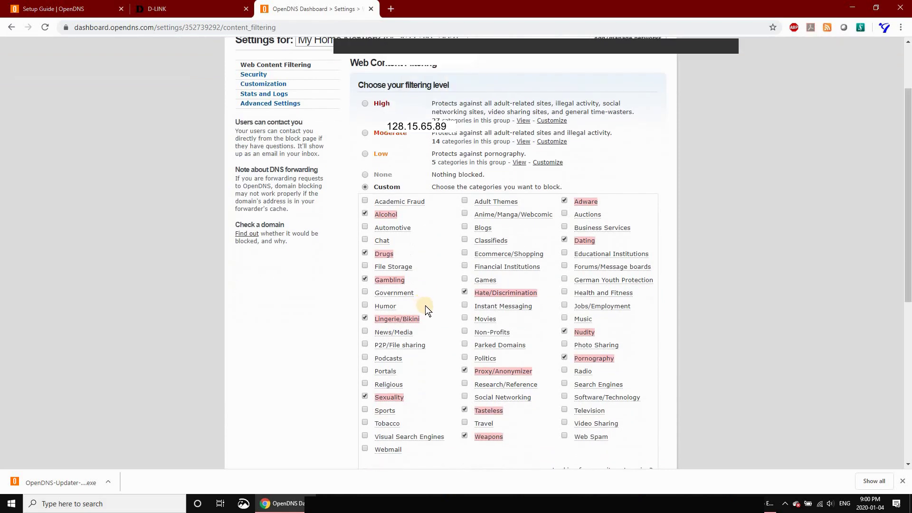
scroll(426, 306, "down", 1)
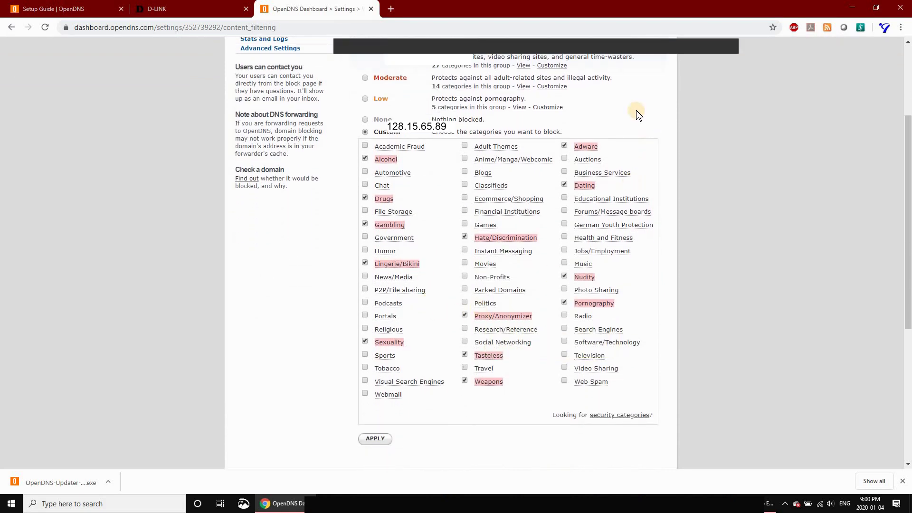
Step: Keep Moderate selected and add youtube.com as a Never block domain
left_click(365, 78)
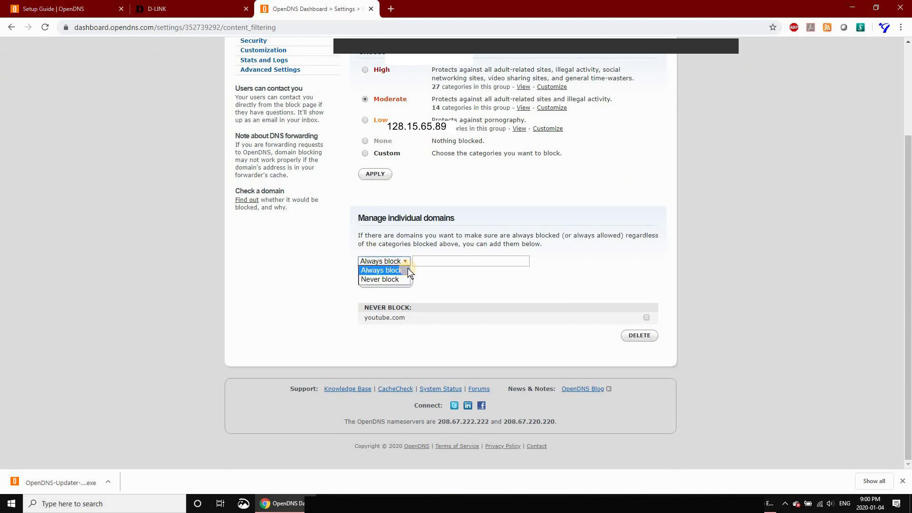
left_click(392, 278)
left_click(426, 262)
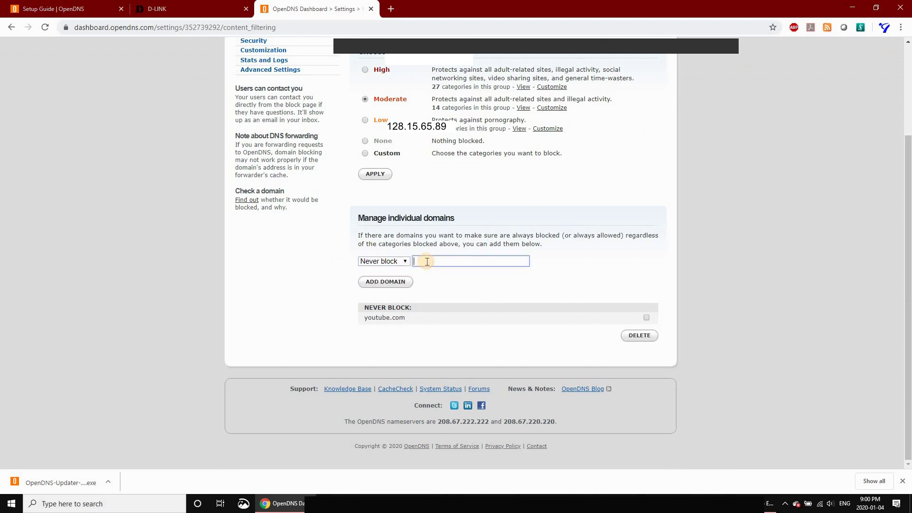
type("youtuber")
key("BackSpace")
type(".com")
left_click(385, 283)
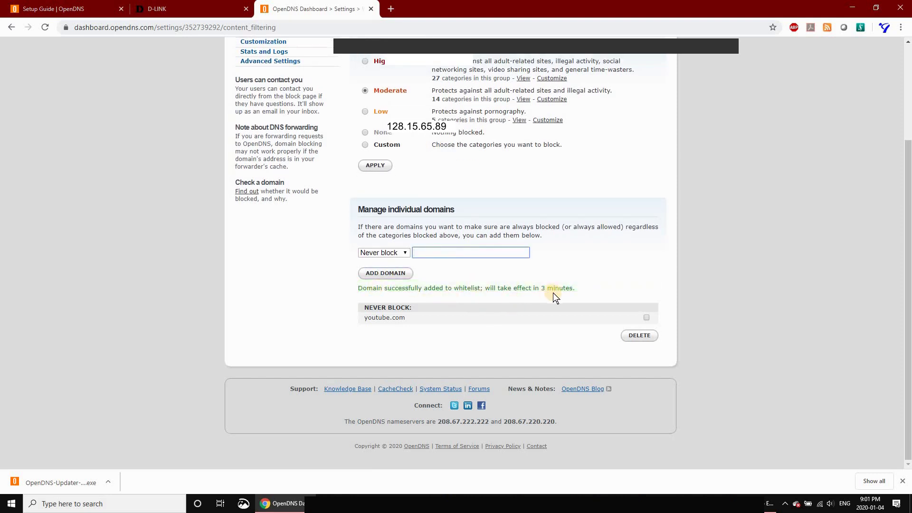
scroll(355, 325, "up", 3)
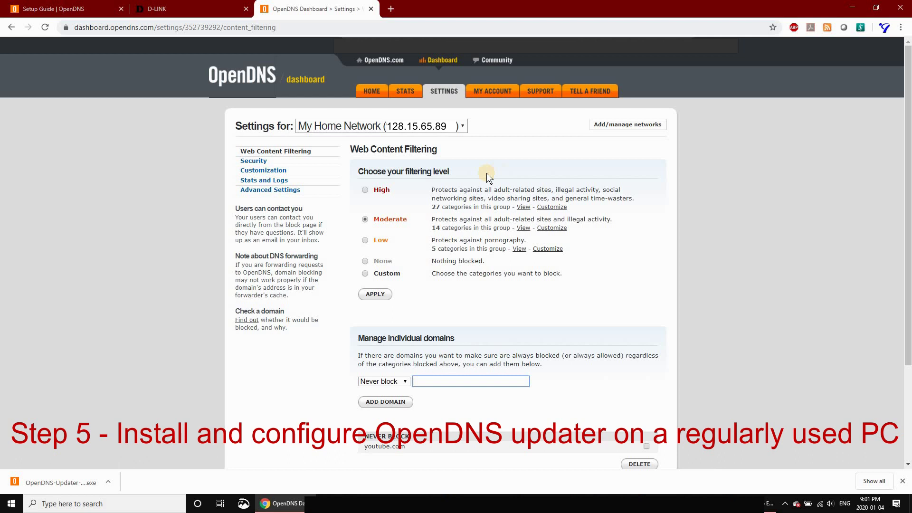
Step: Run the downloaded OpenDNS-Updater installer from Chrome's download bar and install it
left_click(31, 484)
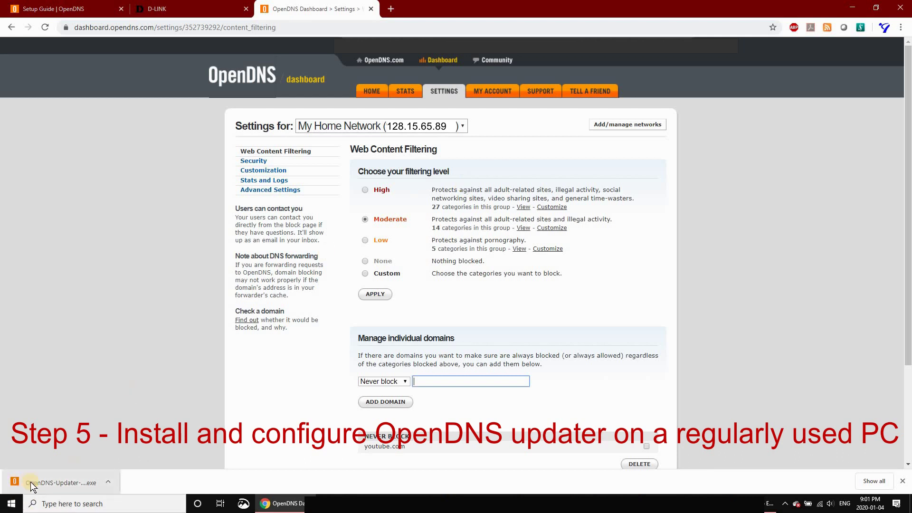
left_click(59, 482)
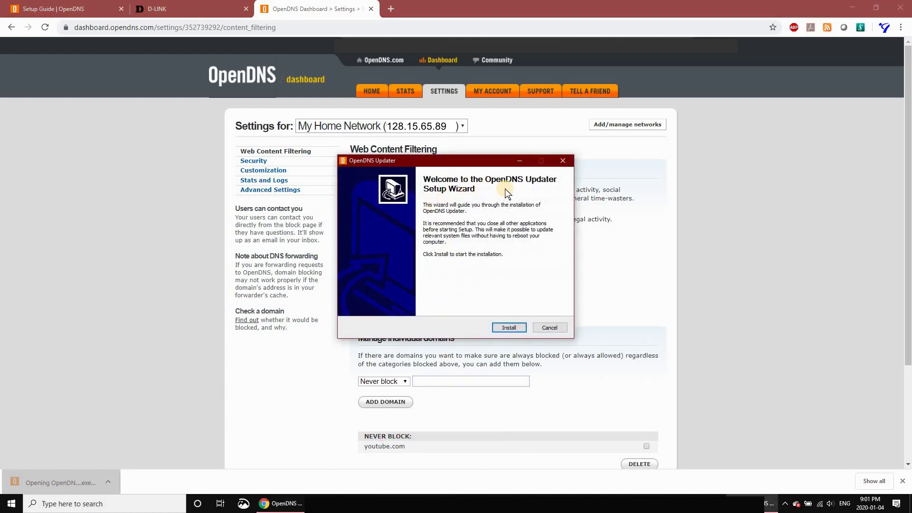
left_click(505, 328)
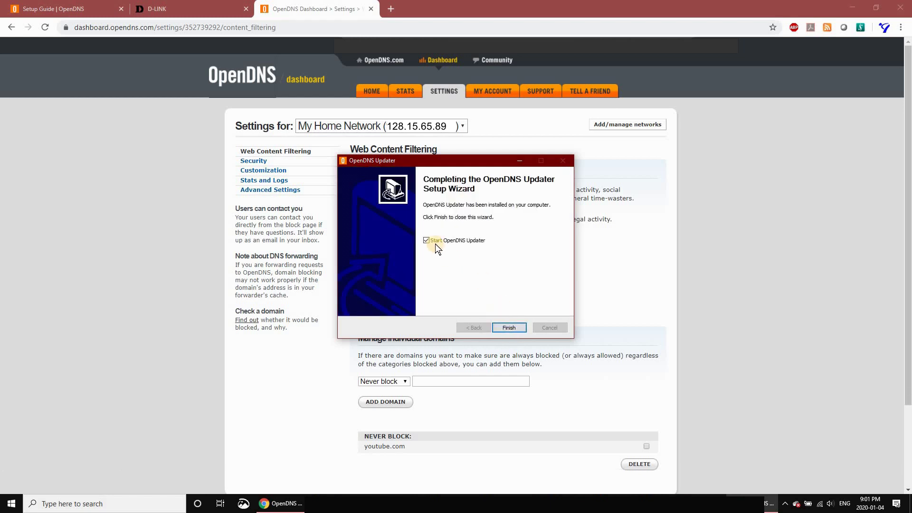
Step: Finish setup to launch the Updater, then enter the account e-mail and password on its sign-in prompt
left_click(506, 327)
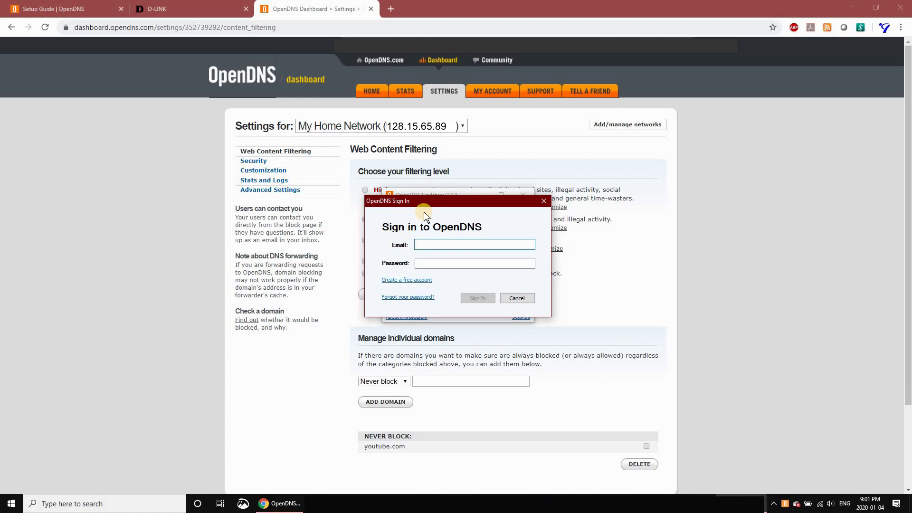
key("ctrl+v")
left_click_drag(425, 202, 418, 201)
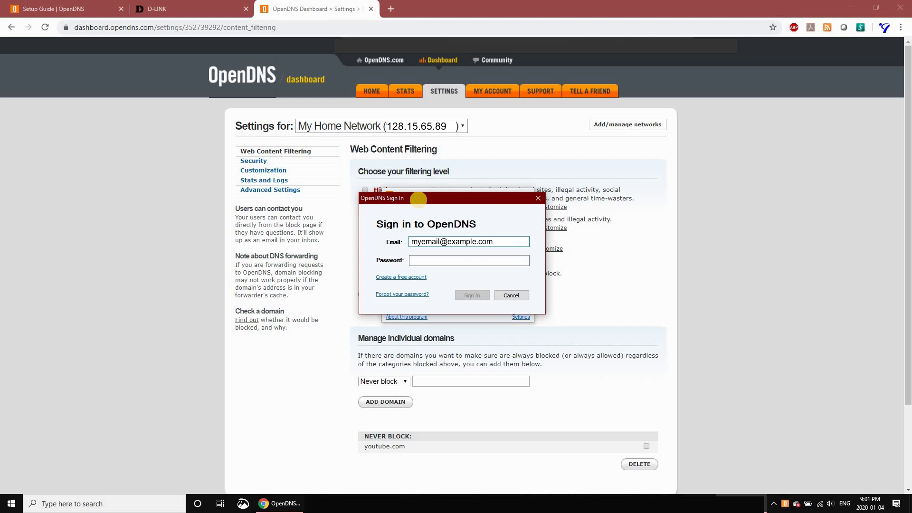
left_click(431, 260)
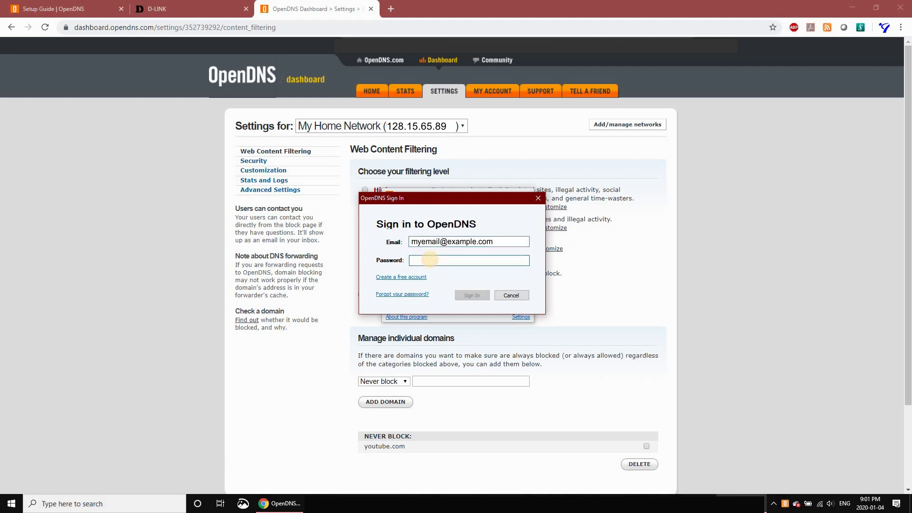
type("******")
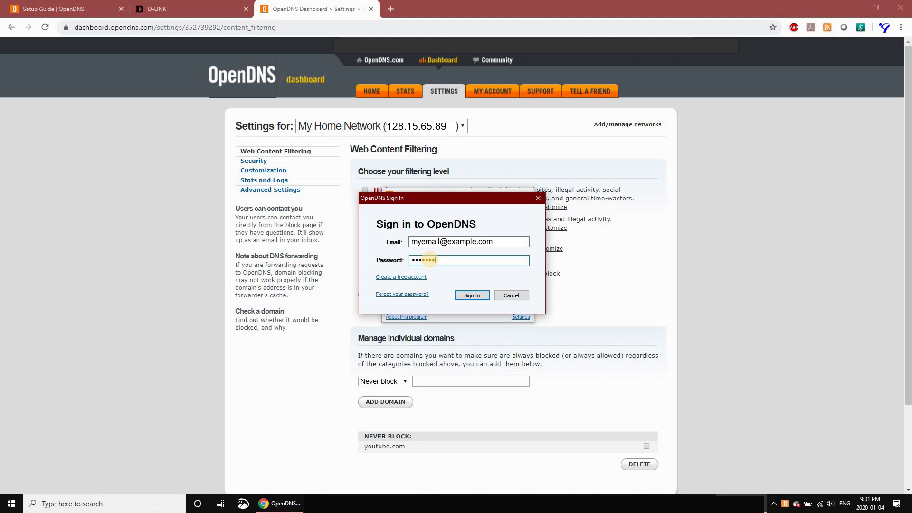
type("***")
Step: Sign in so the Updater reports OpenDNS in use for My Home Network, leaving Settings unchanged
left_click(471, 295)
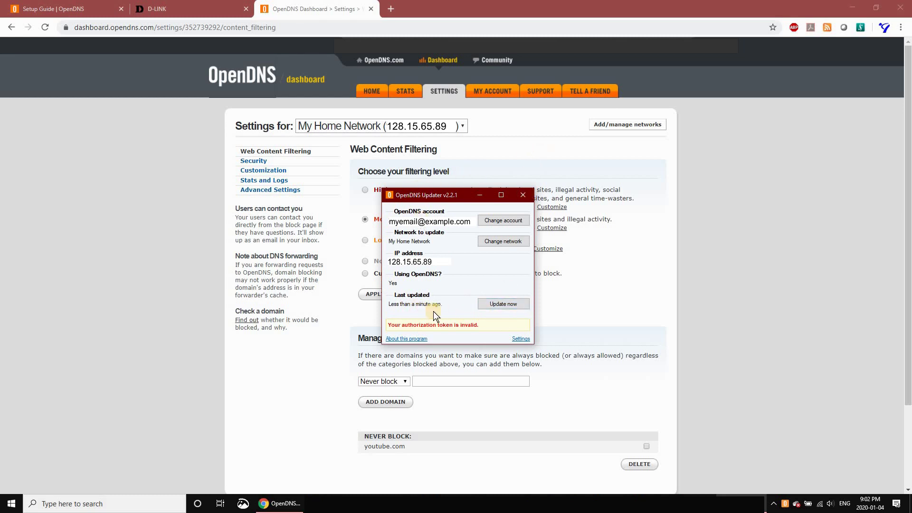
left_click(520, 339)
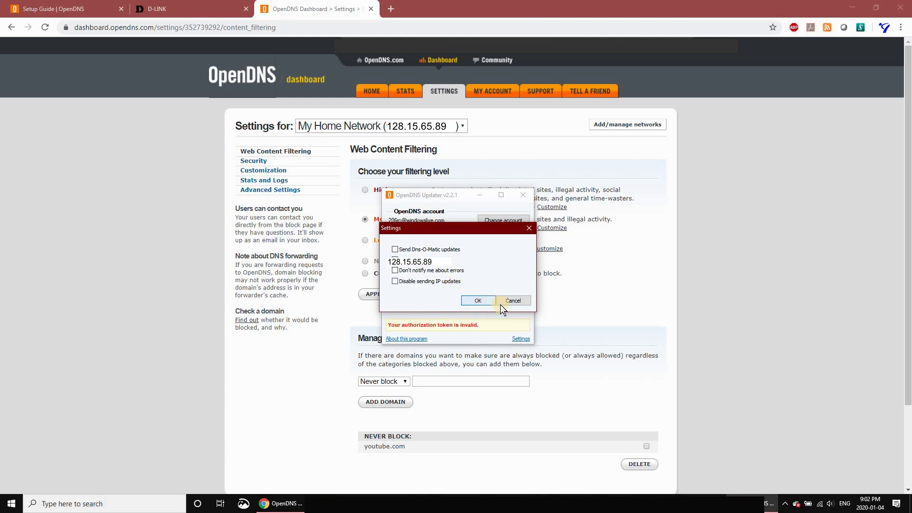
left_click(513, 301)
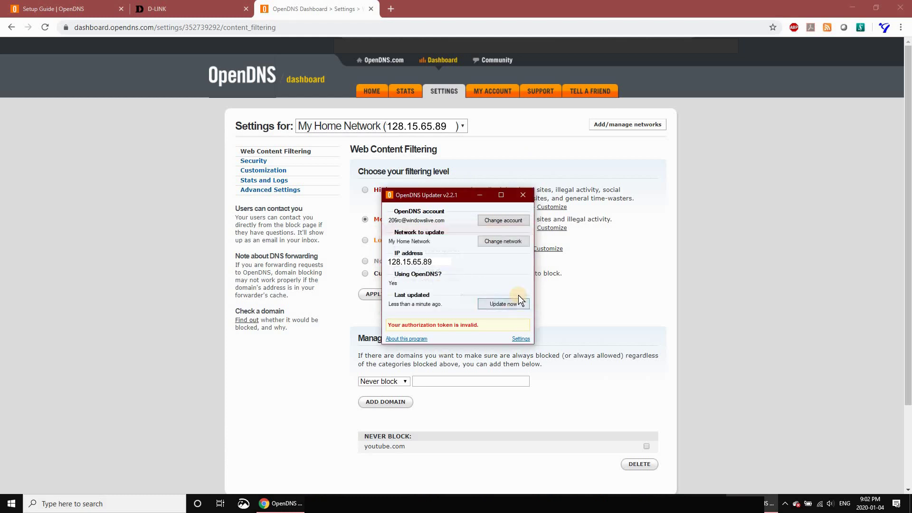
Step: Close the Updater window and confirm it keeps running in the system tray
left_click(524, 195)
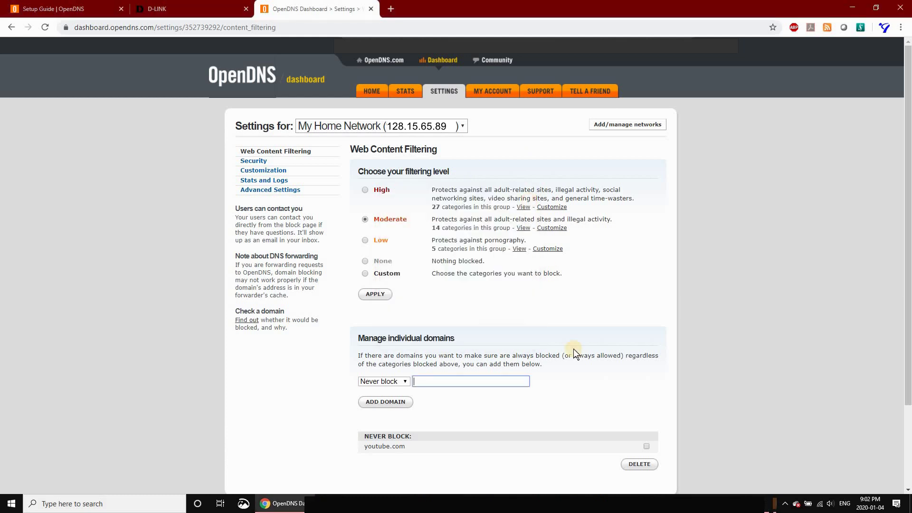
left_click(785, 504)
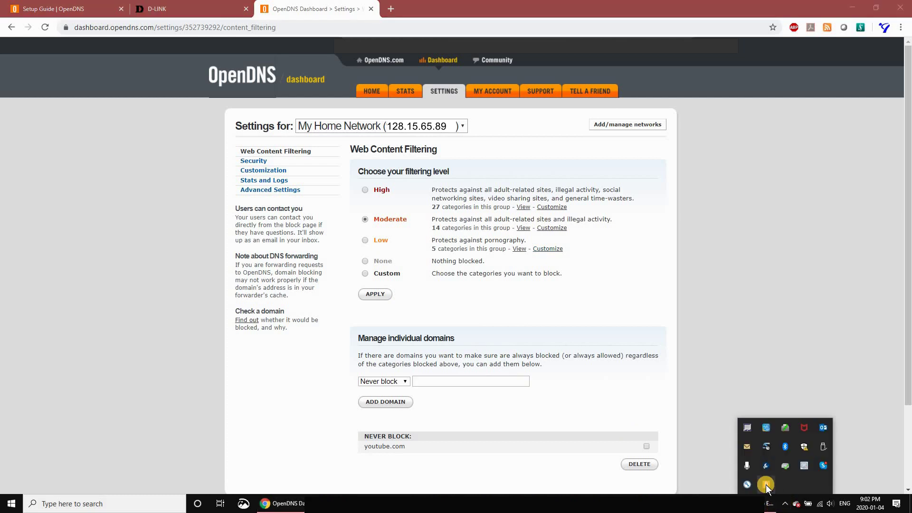
left_click(732, 313)
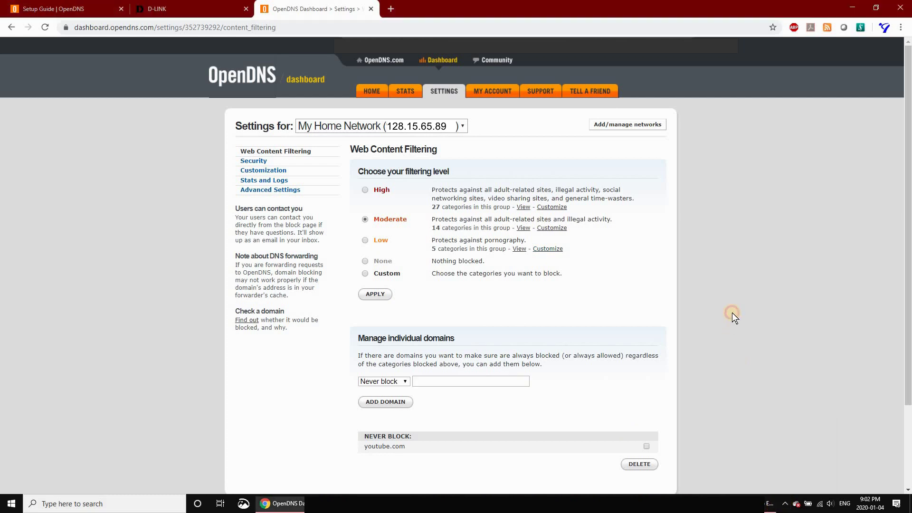